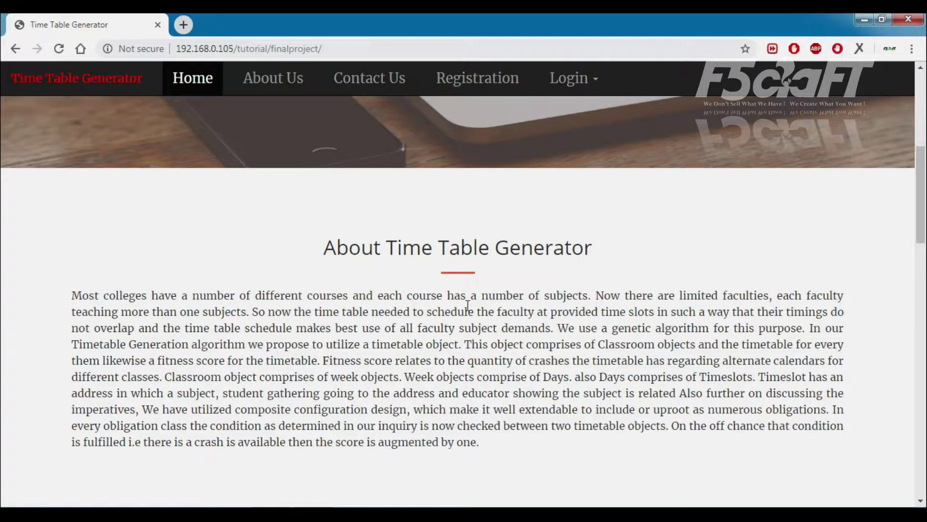
Scroll the home page and jump through the About, Contact Us and Registration sections
scroll(468, 305, down, 15)
scroll(470, 313, down, 8)
scroll(471, 313, up, 20)
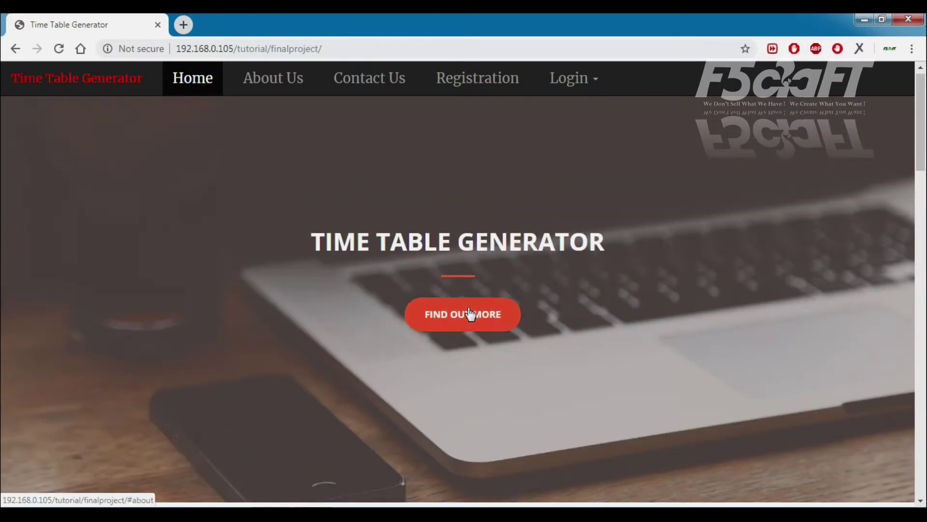
click(263, 91)
click(367, 92)
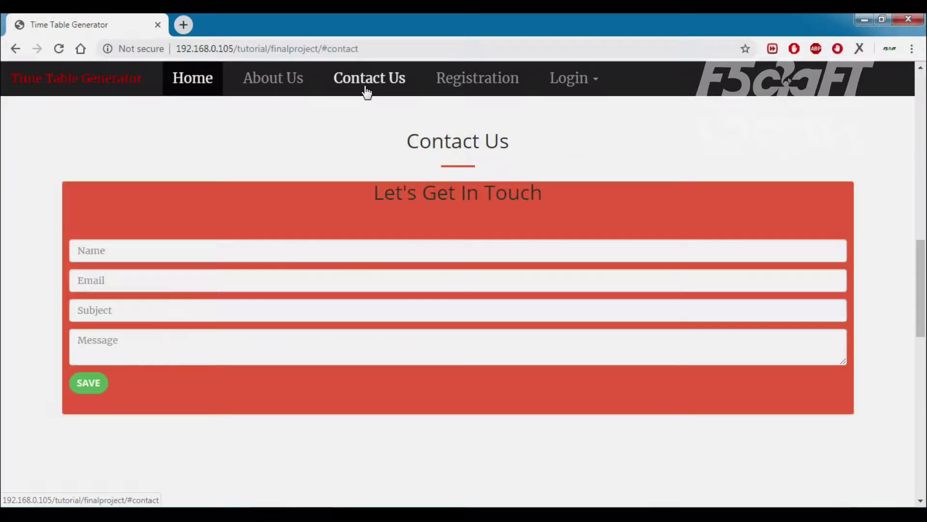
click(476, 92)
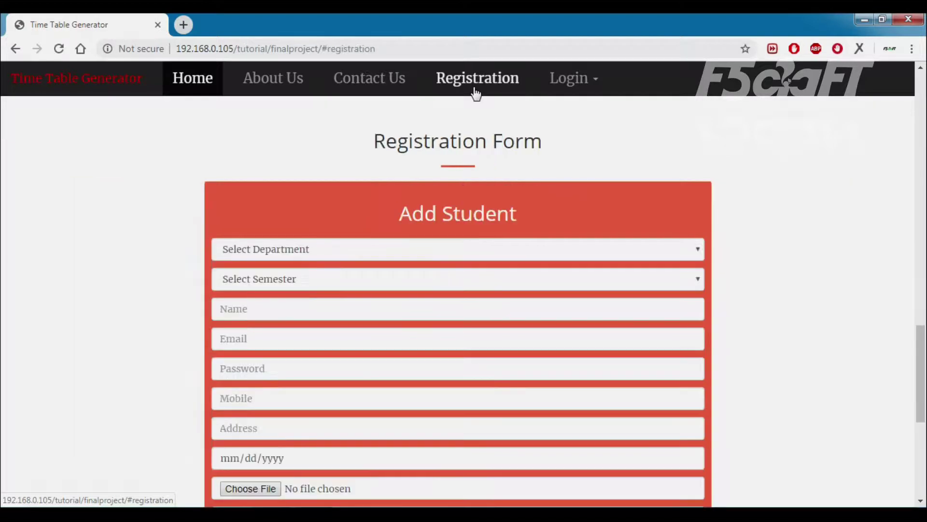
scroll(586, 78, down, 7)
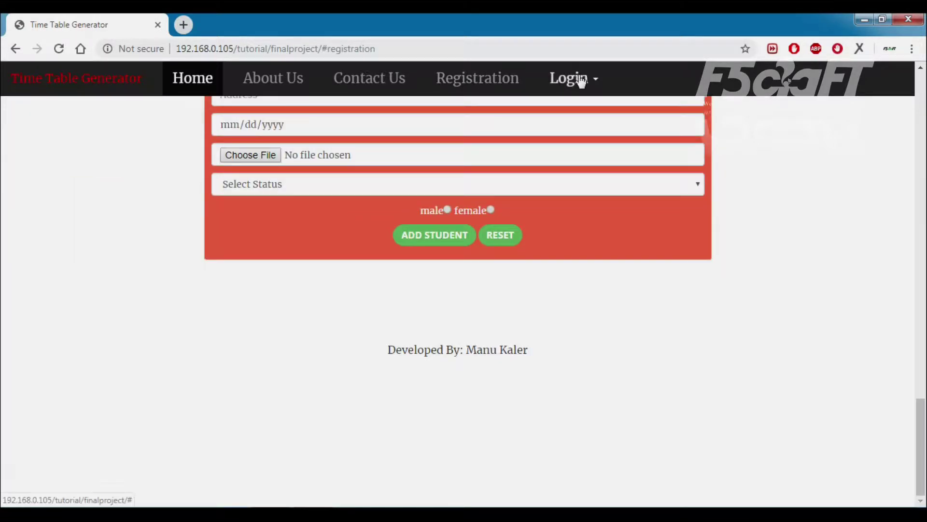
Open the Login dropdown to show the staff and student login choices
click(582, 79)
scroll(486, 149, up, 10)
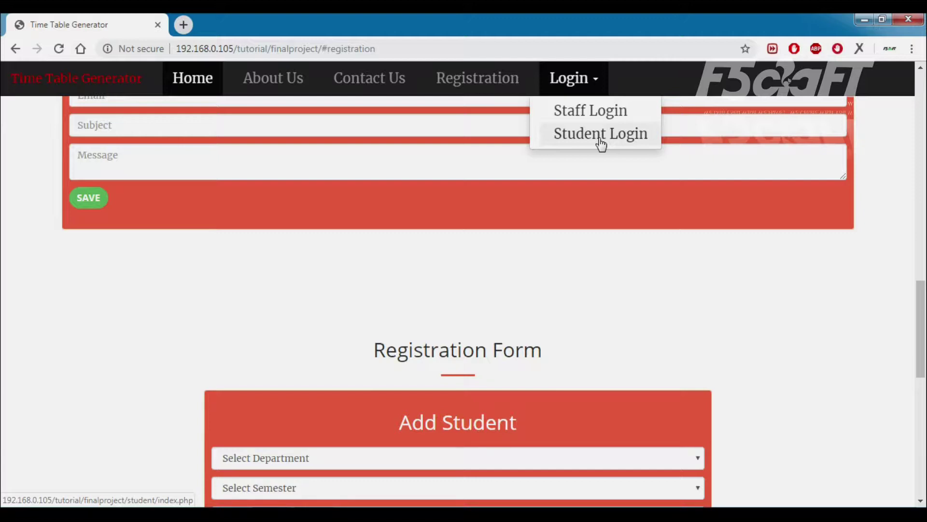
scroll(528, 327, up, 20)
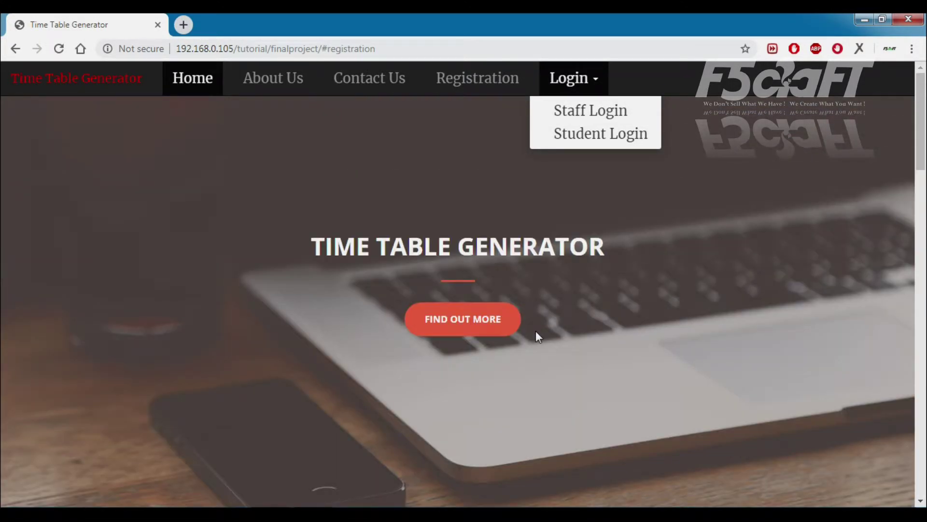
Sign into the student panel with the saved student e-mail and the account password
click(568, 133)
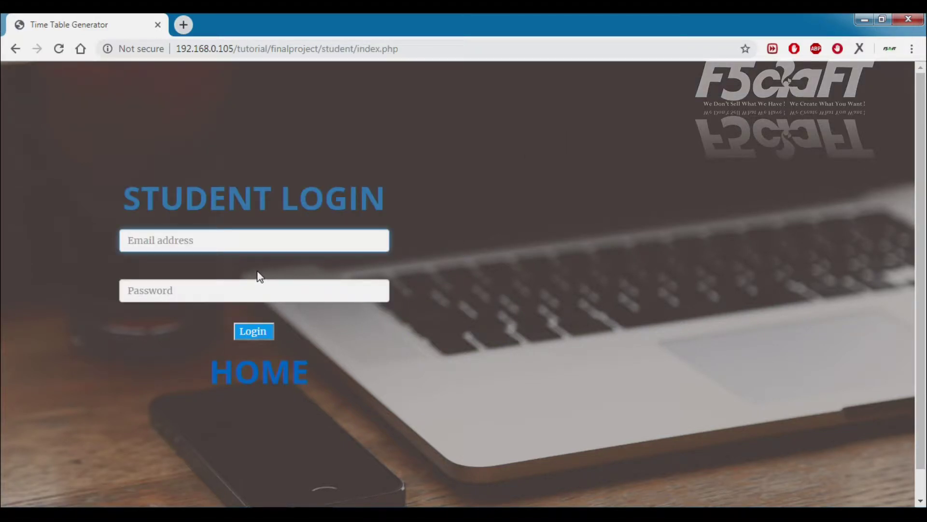
click(269, 247)
click(234, 272)
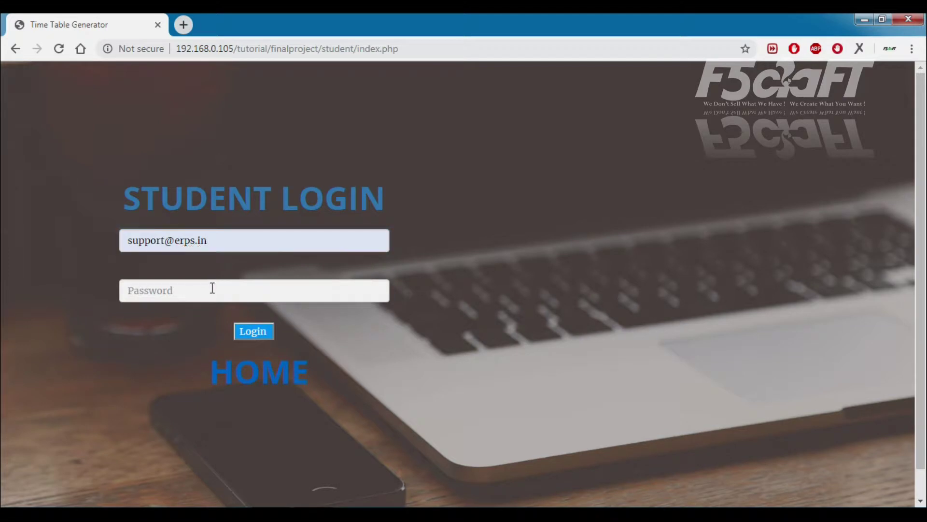
click(212, 291)
text(1234)
key(Return)
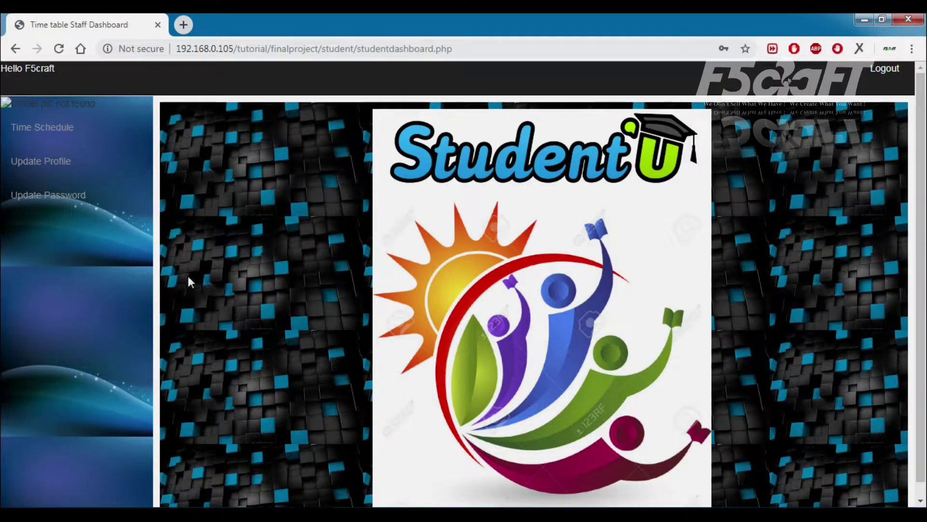
Review the student's Time Schedule, Update Profile and Update Password pages, then log out to HOME
click(52, 134)
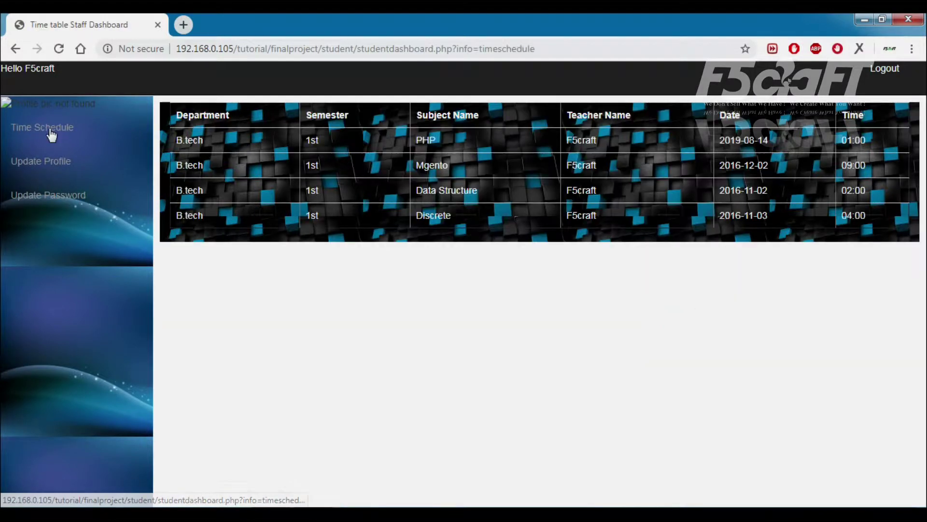
drag(209, 140, 868, 220)
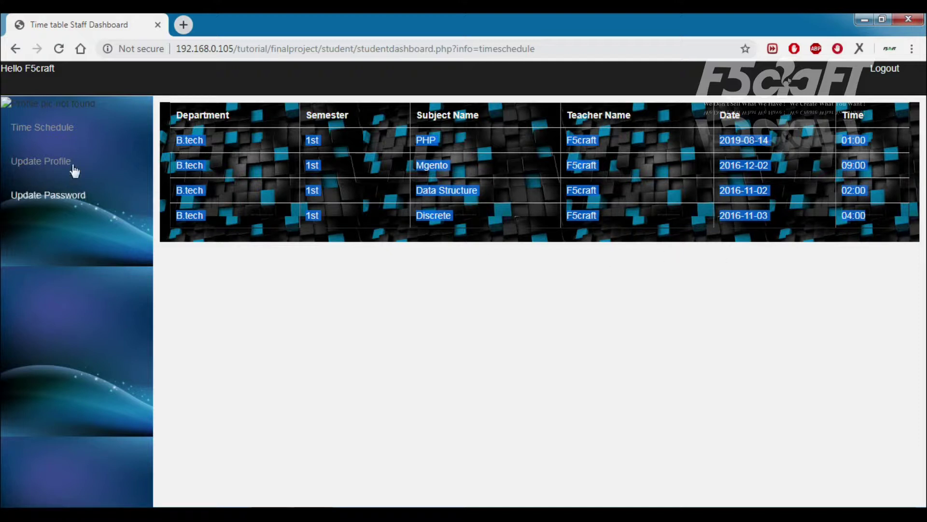
click(51, 164)
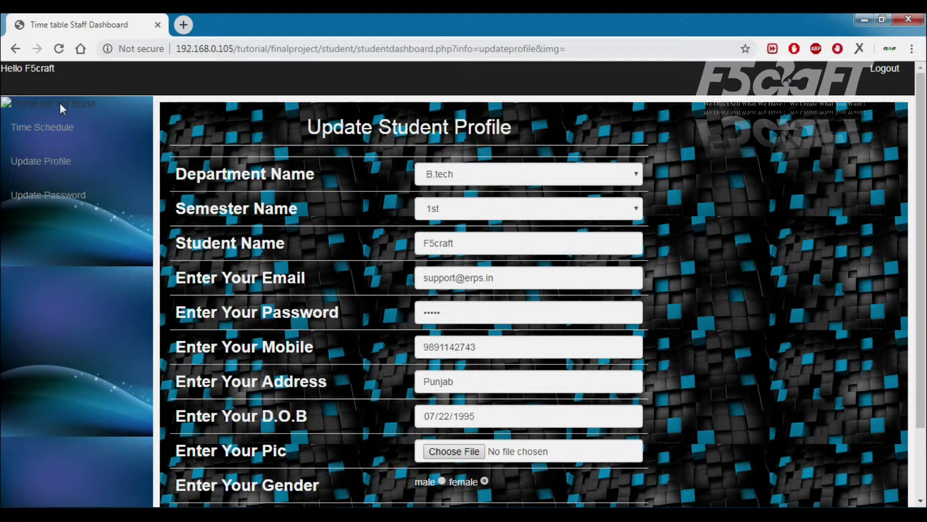
click(64, 200)
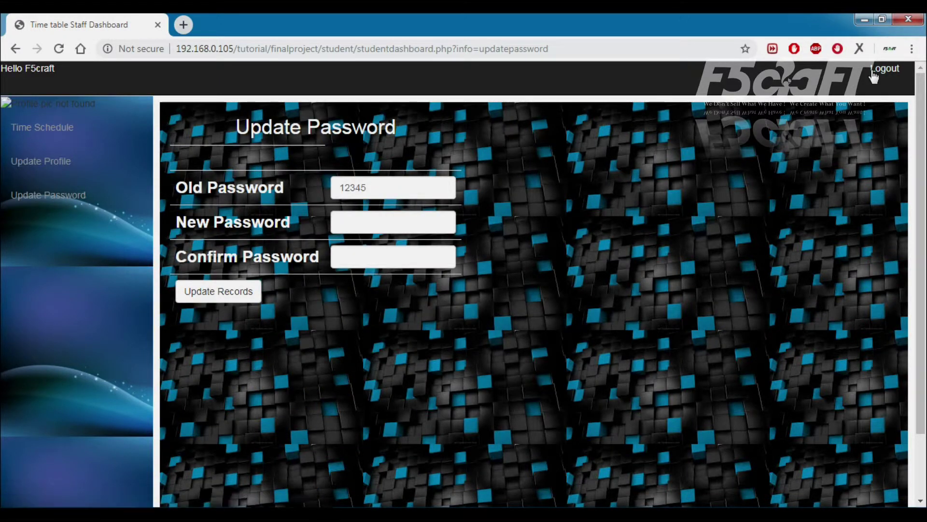
click(883, 68)
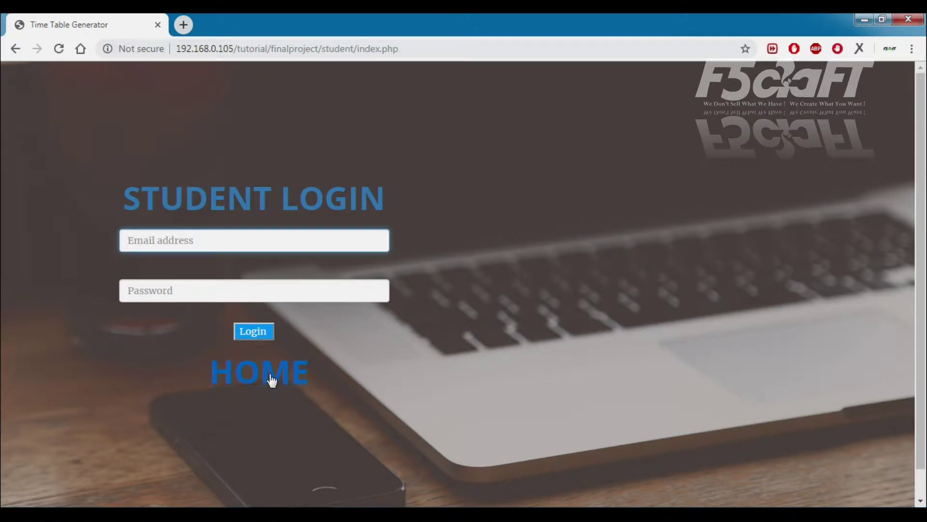
click(269, 380)
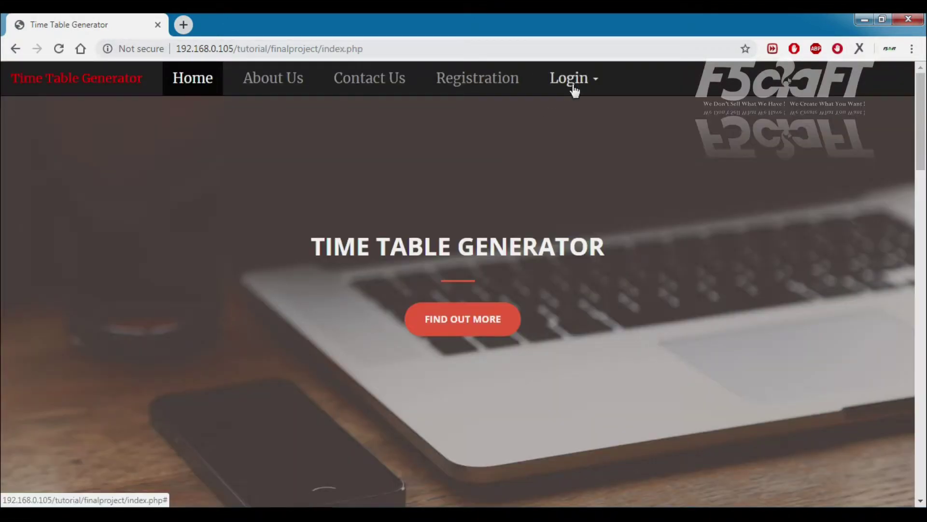
Sign into the staff panel with the saved staff e-mail and the account password
click(570, 79)
click(582, 114)
click(228, 240)
click(215, 264)
click(198, 290)
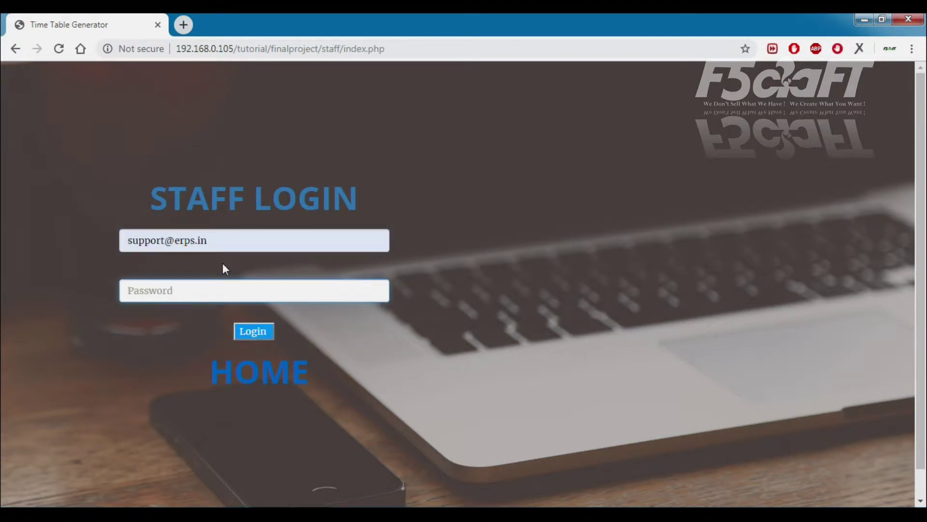
text(1234)
key(Return)
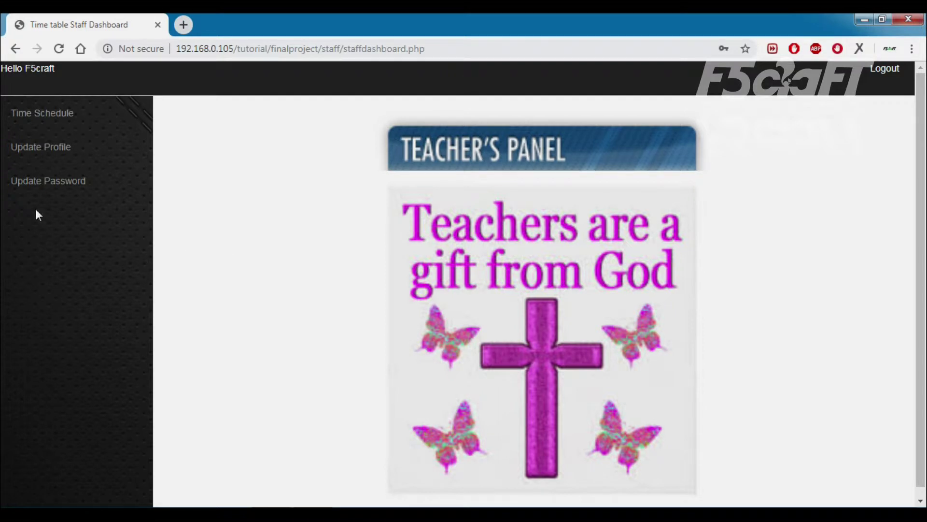
Check the staff Time Schedule, Update Profile and Update Password pages, then log out
click(55, 113)
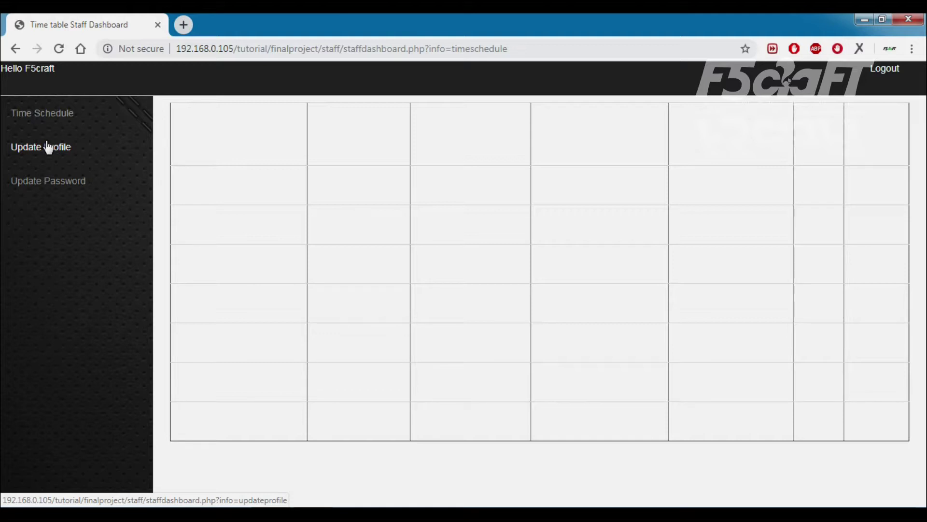
click(51, 153)
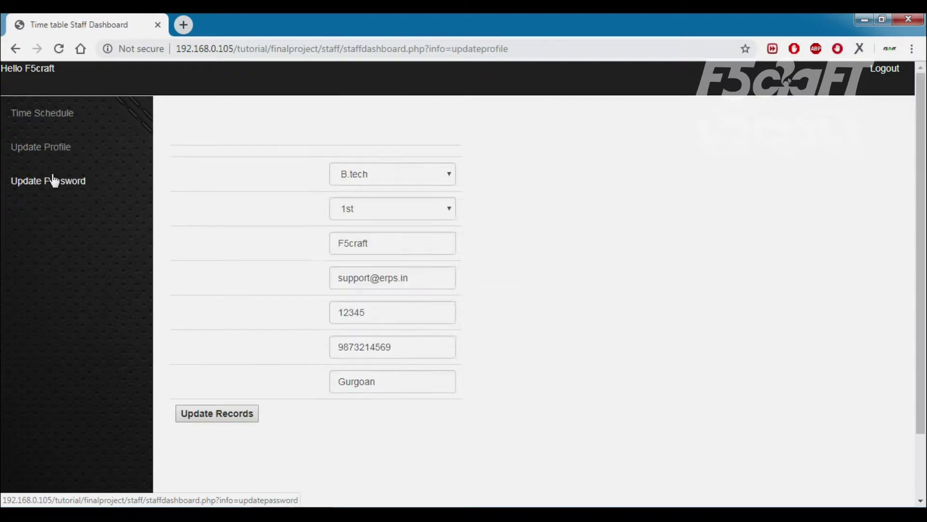
click(61, 188)
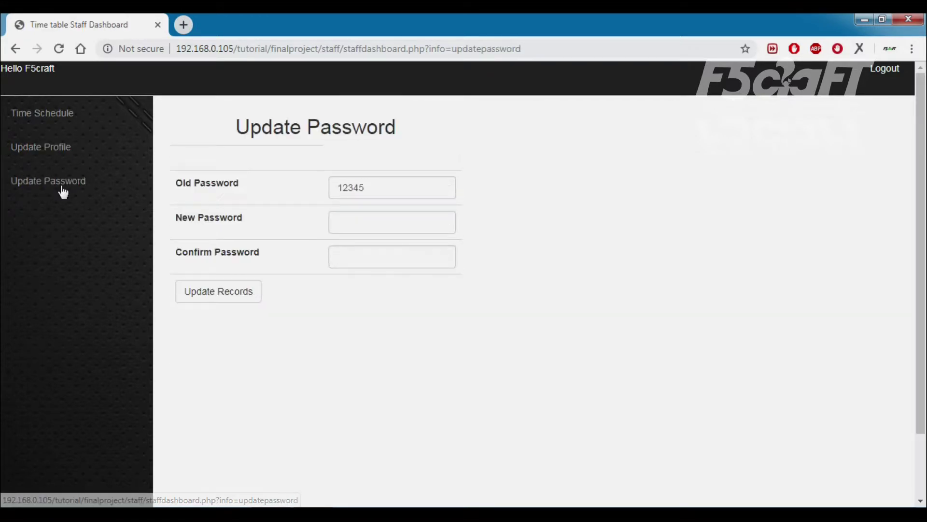
click(50, 112)
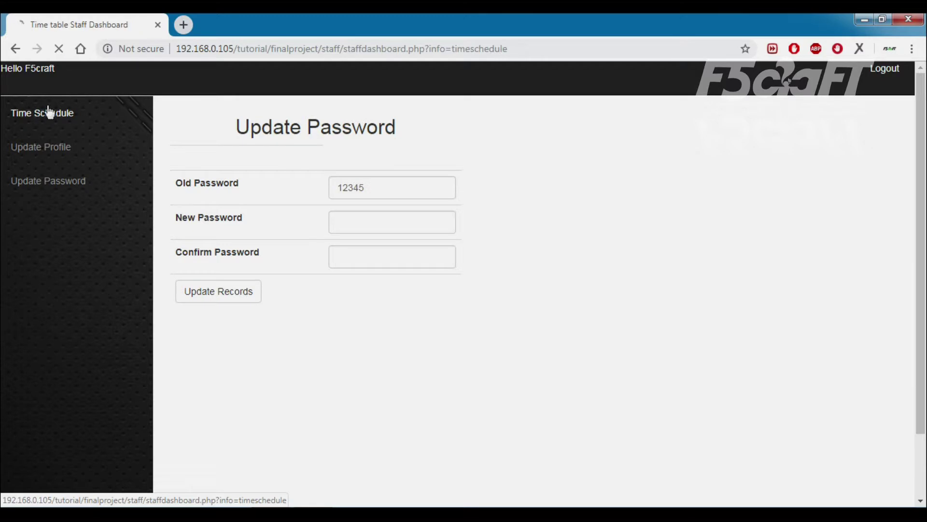
click(877, 73)
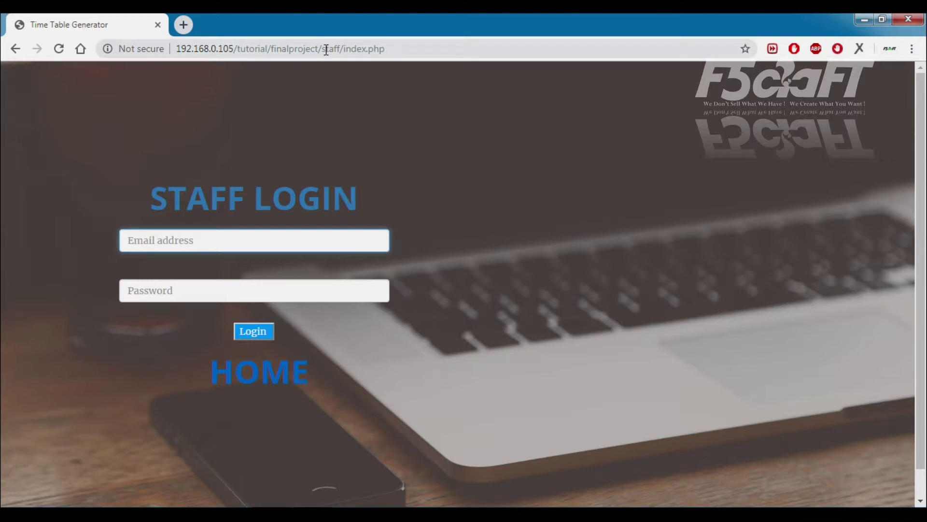
Change the address from staff/index.php to admin to reach the admin login page
drag(322, 49, 423, 55)
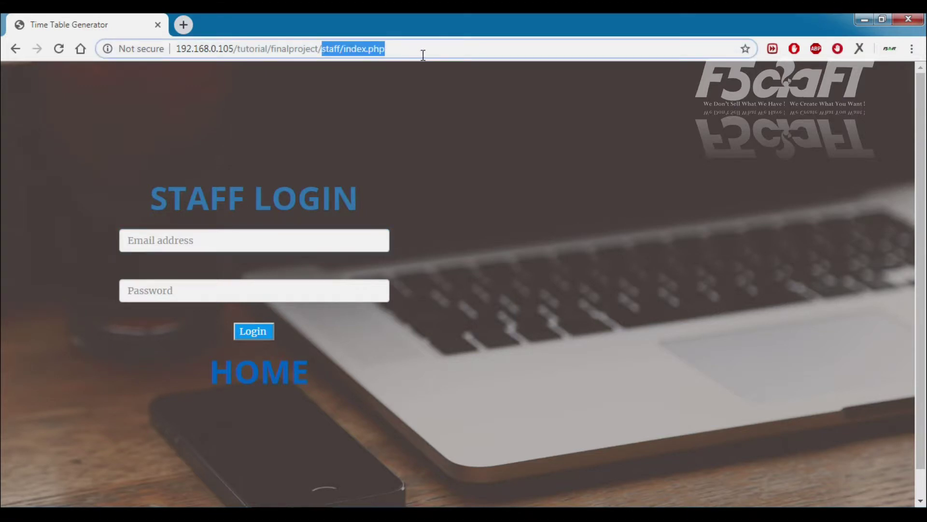
text(admin)
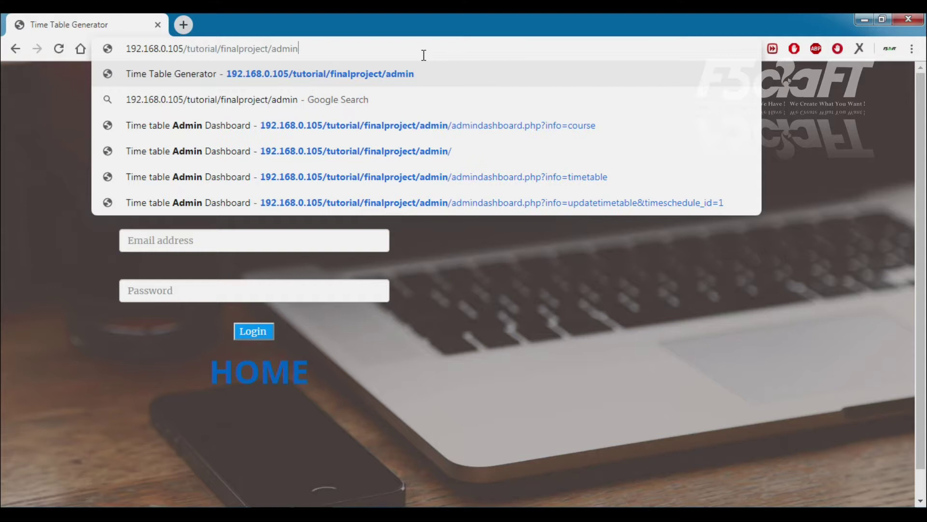
key(Return)
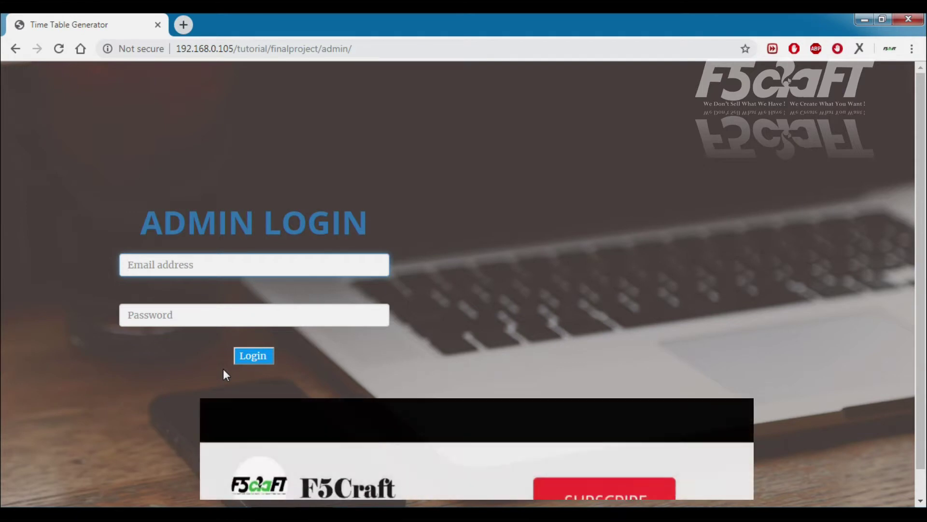
Log in with the admin username and the account password
text(admin)
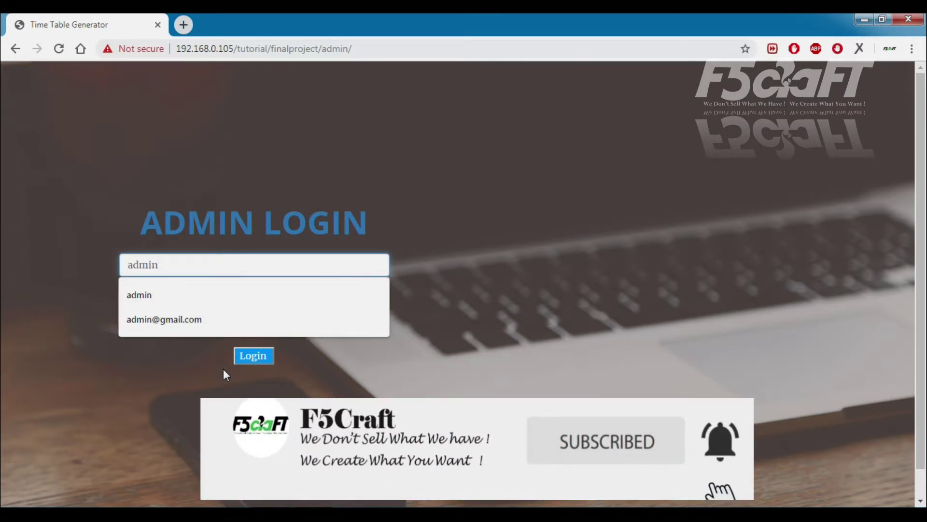
key(Tab)
text(ad)
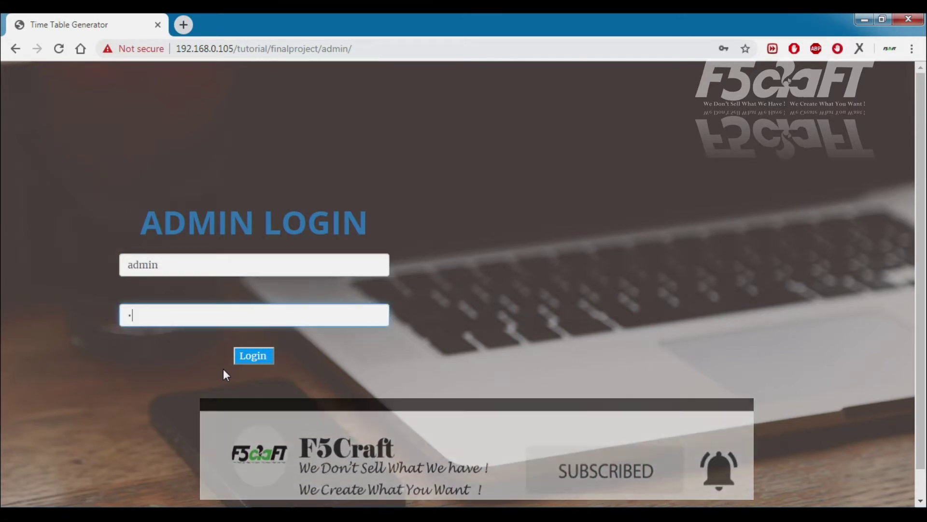
text(min)
key(Return)
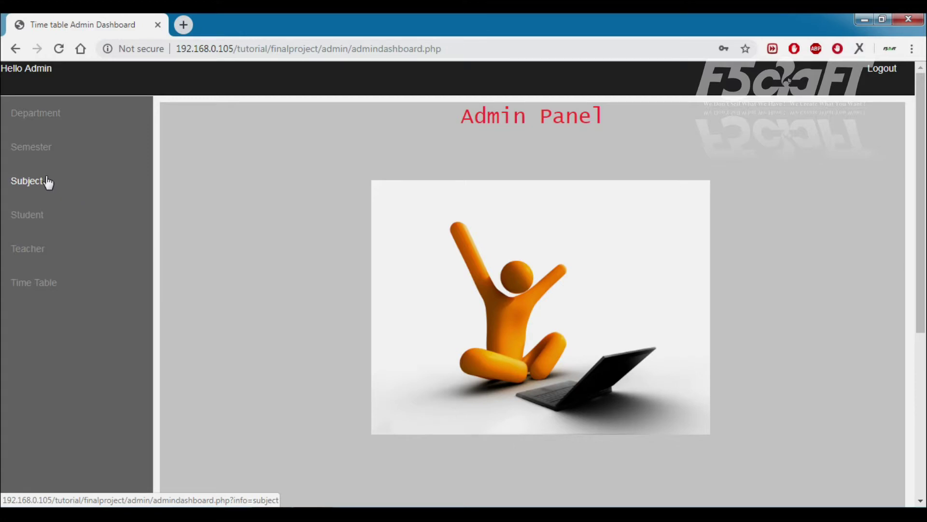
Browse the Department, Semester and Subject lists, highlighting the first subjects and 'PHP' in Advance PHP
click(34, 123)
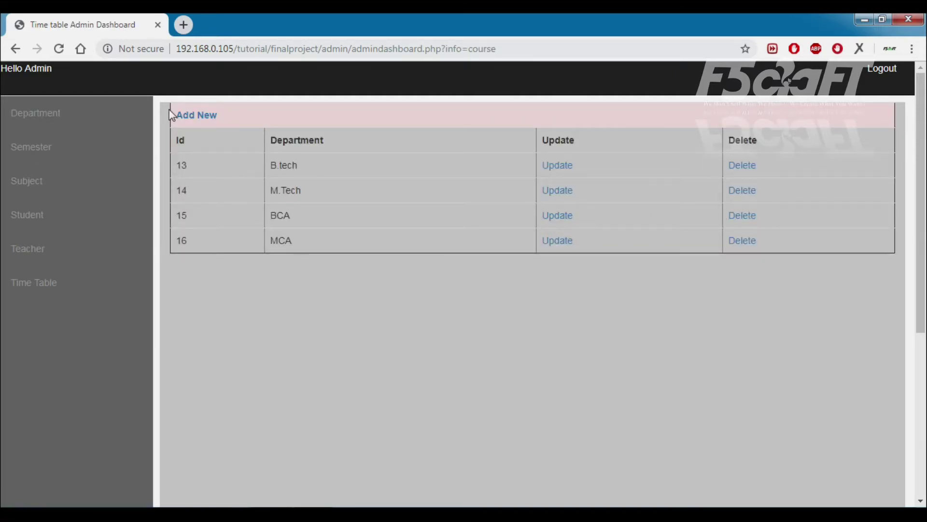
click(45, 153)
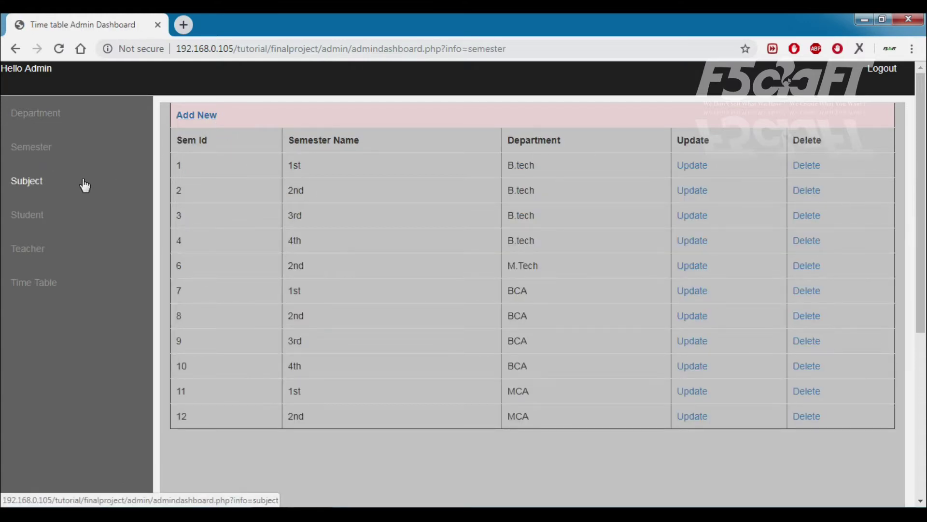
click(34, 184)
scroll(502, 242, down, 5)
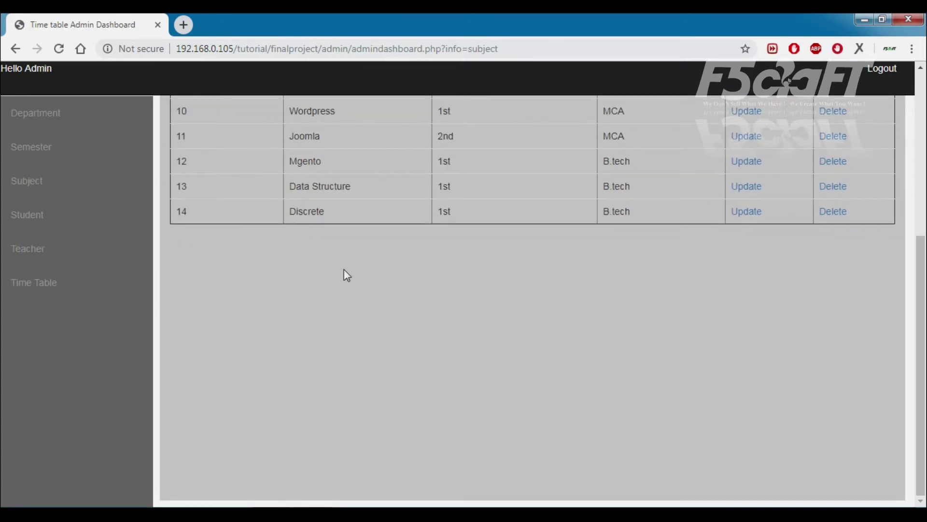
scroll(344, 268, up, 6)
drag(290, 165, 321, 187)
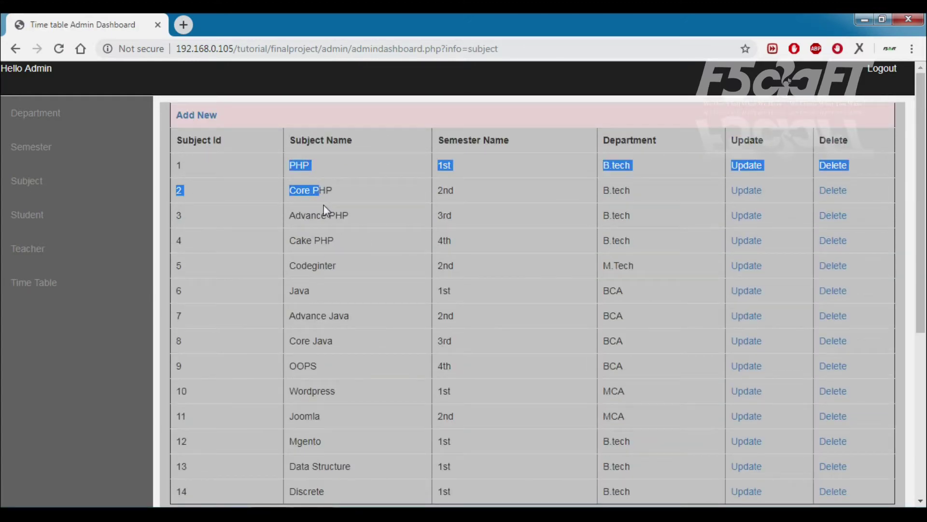
double_click(338, 215)
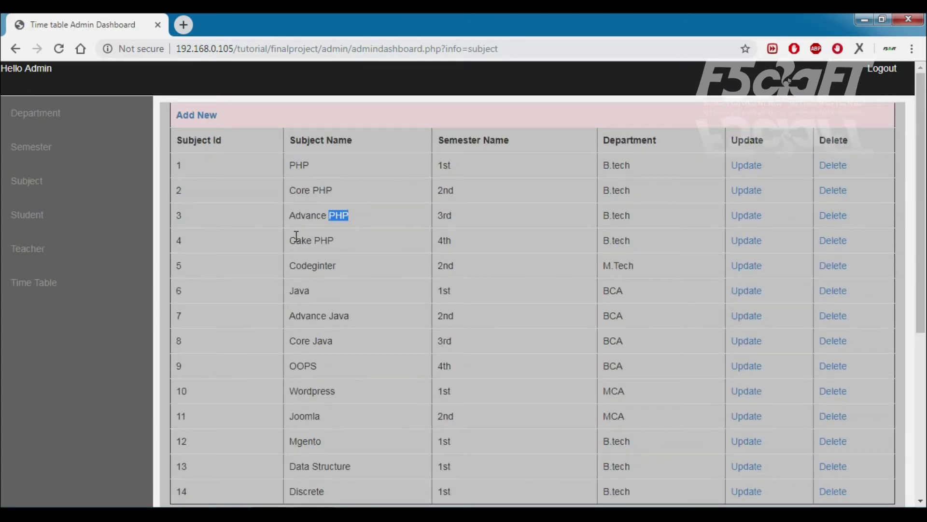
Browse the Student and Teacher lists, highlighting the first records, then open the Time Table list
click(29, 214)
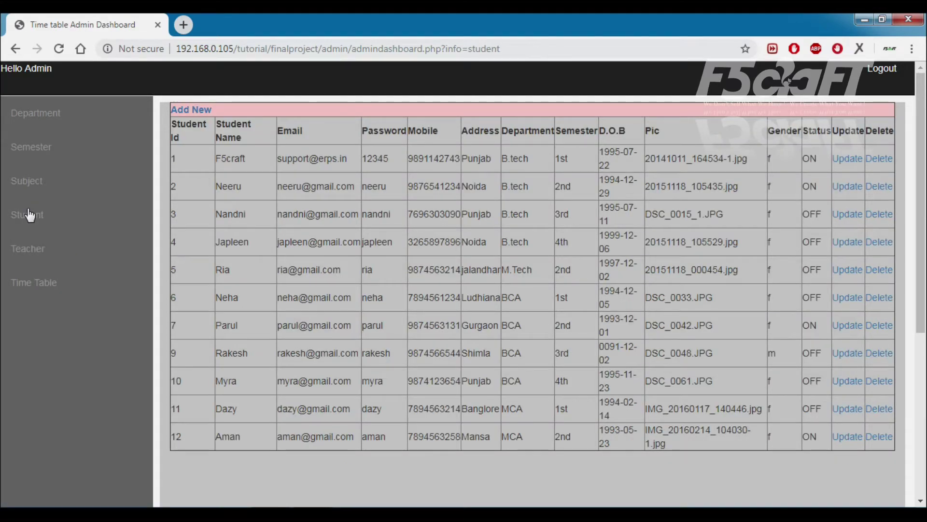
drag(216, 159, 759, 193)
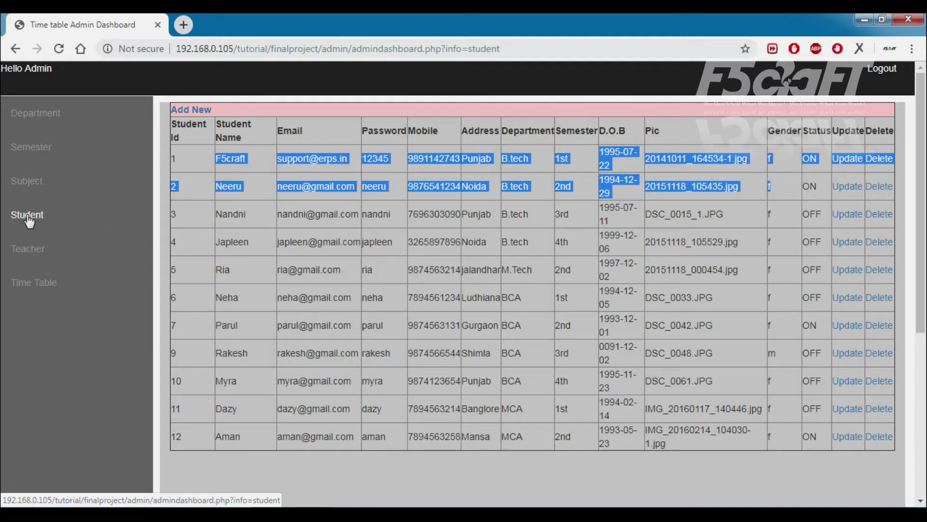
click(27, 248)
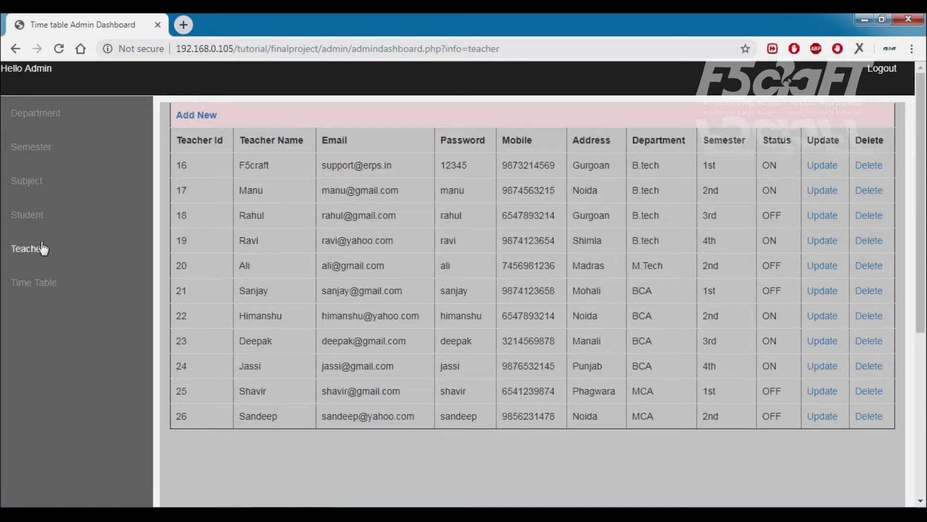
drag(230, 170, 635, 186)
click(32, 284)
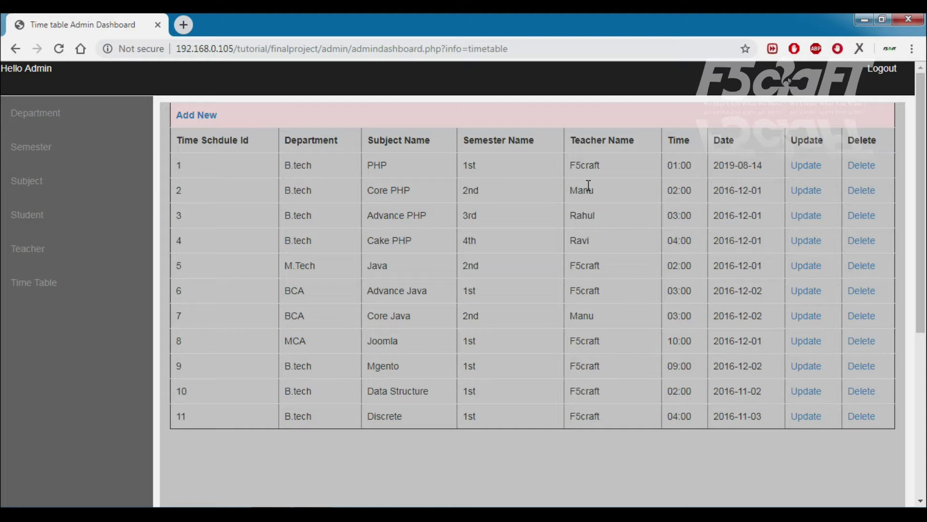
Highlight the first entry's teacher F5craft, subject, time 01:00 and date 2019-08-14
drag(619, 165, 560, 171)
drag(379, 166, 285, 172)
drag(694, 169, 665, 170)
drag(772, 169, 713, 170)
Update the first timetable entry's date to 08/15/2019 and save it
click(802, 166)
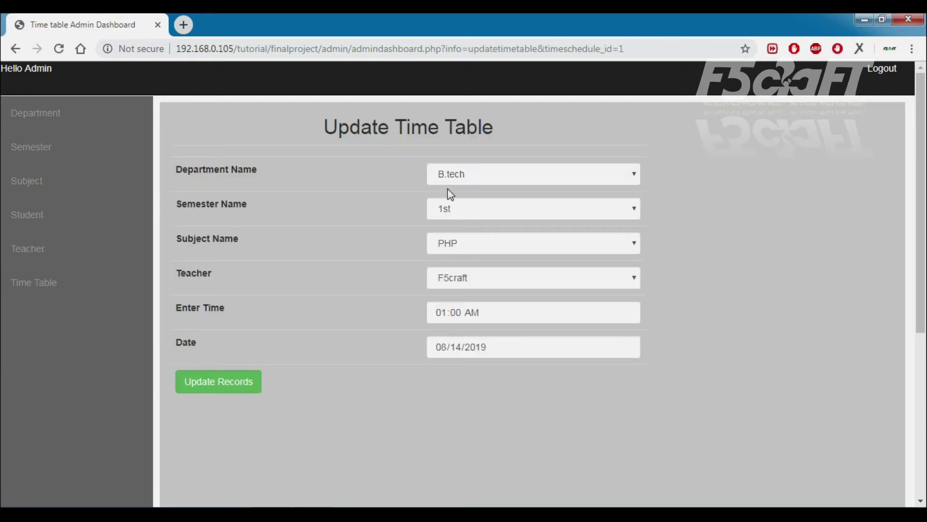
click(627, 347)
click(534, 440)
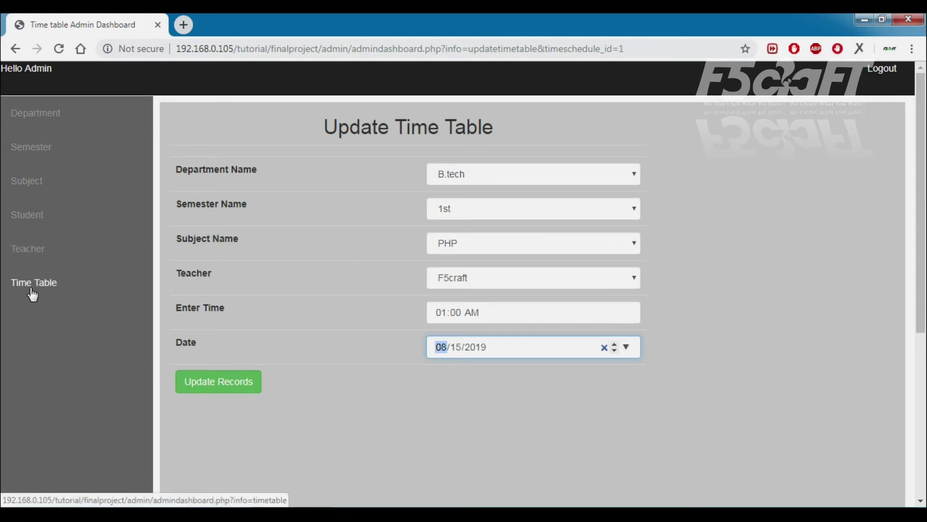
click(252, 386)
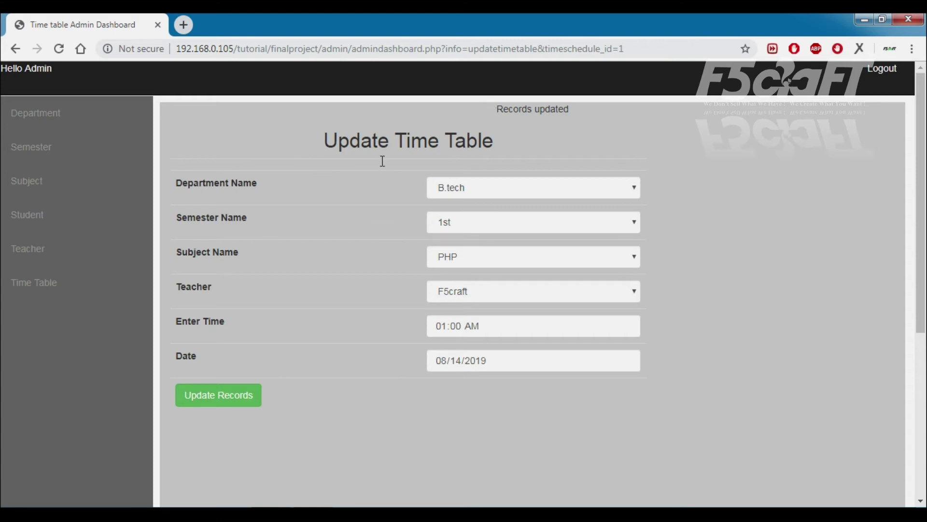
click(47, 285)
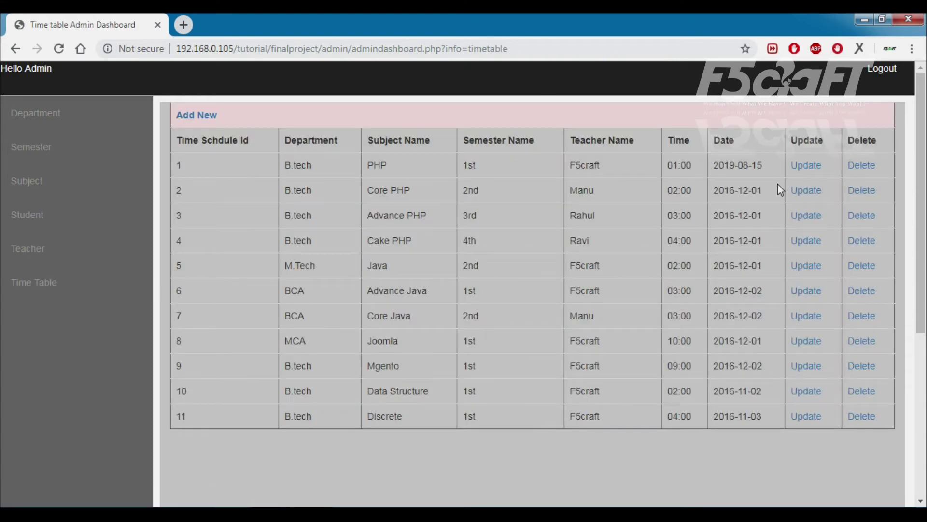
drag(764, 164, 718, 166)
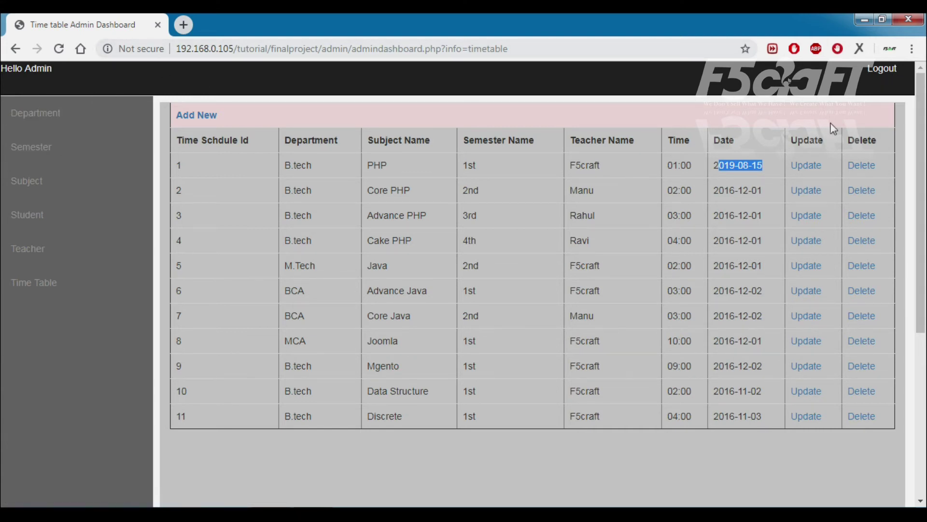
drag(921, 95, 920, 115)
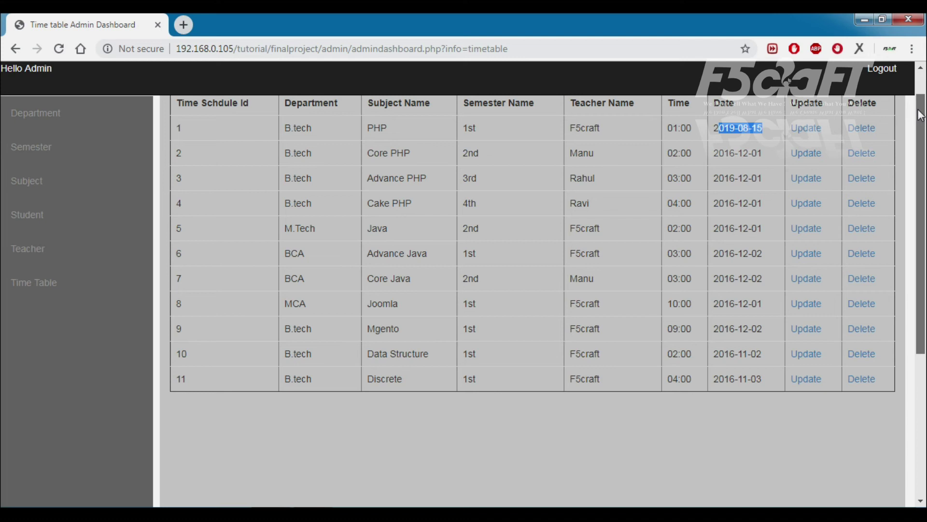
drag(920, 116, 922, 91)
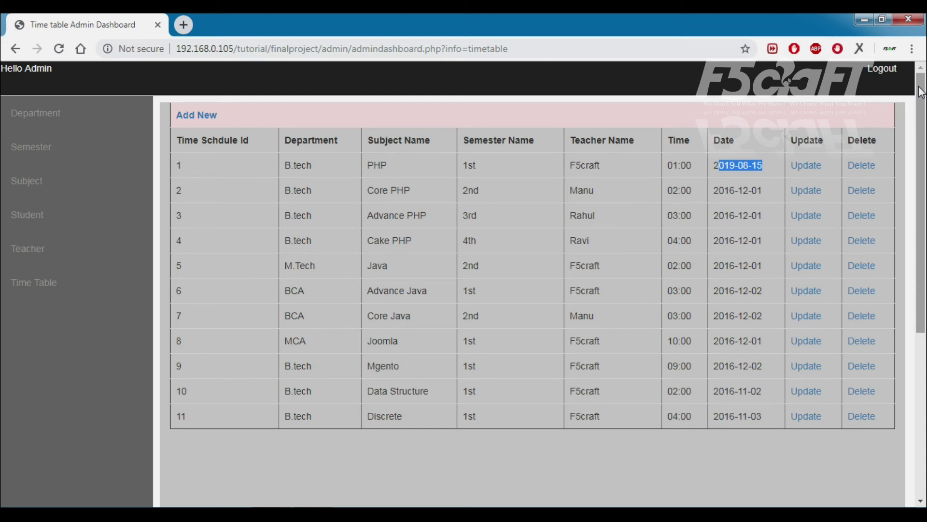
drag(922, 92, 922, 111)
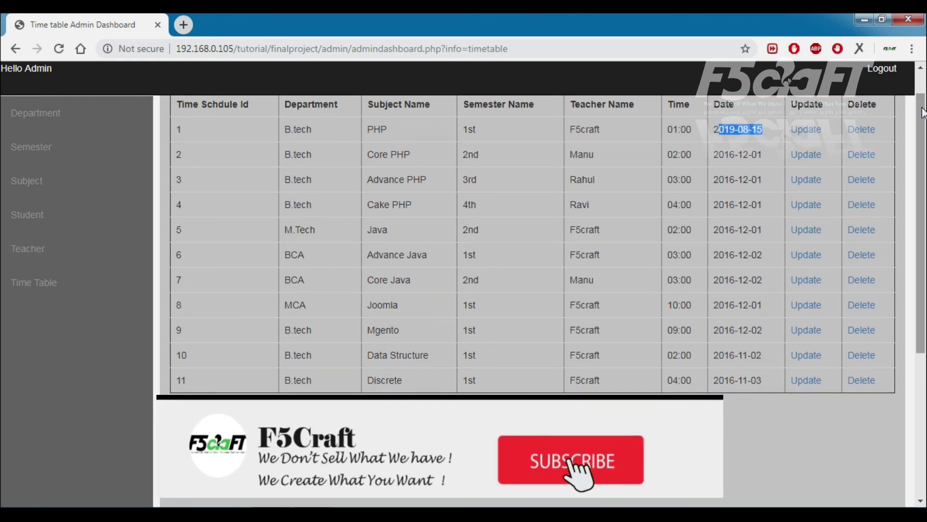